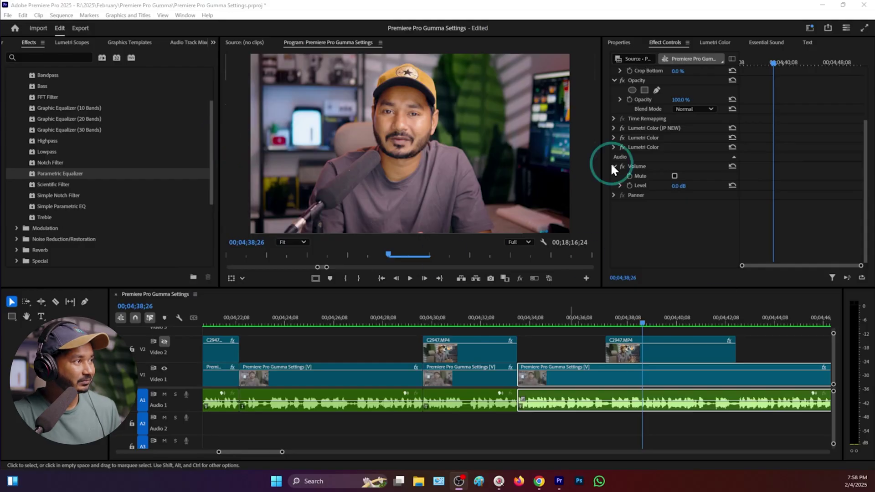
# - Click an empty spot on the Video 2 track so Effect Controls shows no clip
pyautogui.click(587, 340)
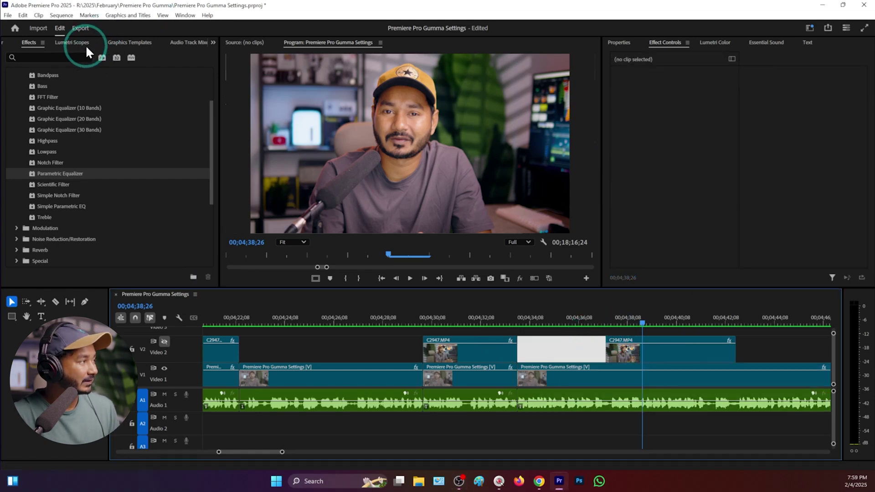
# - Bring the Effects panel to the front from the Window menu
pyautogui.click(53, 55)
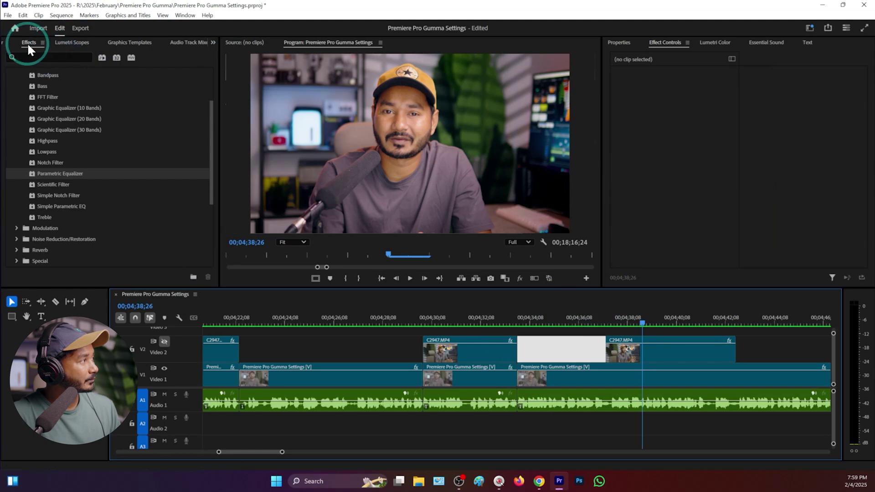
pyautogui.click(177, 21)
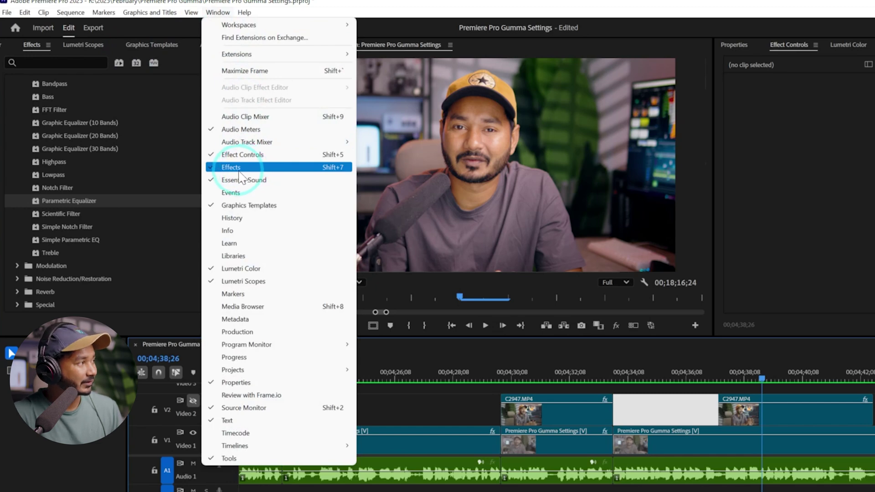
pyautogui.click(239, 169)
pyautogui.click(87, 69)
pyautogui.scroll(3, 157, 138)
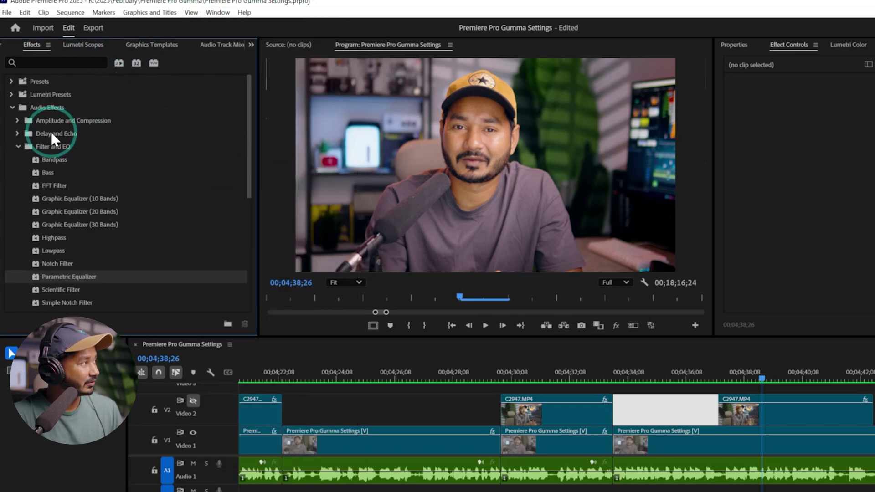
# - Drag Simple Notch Filter from Audio Effects > Filter and EQ onto the A1 clip
pyautogui.click(18, 146)
pyautogui.click(13, 107)
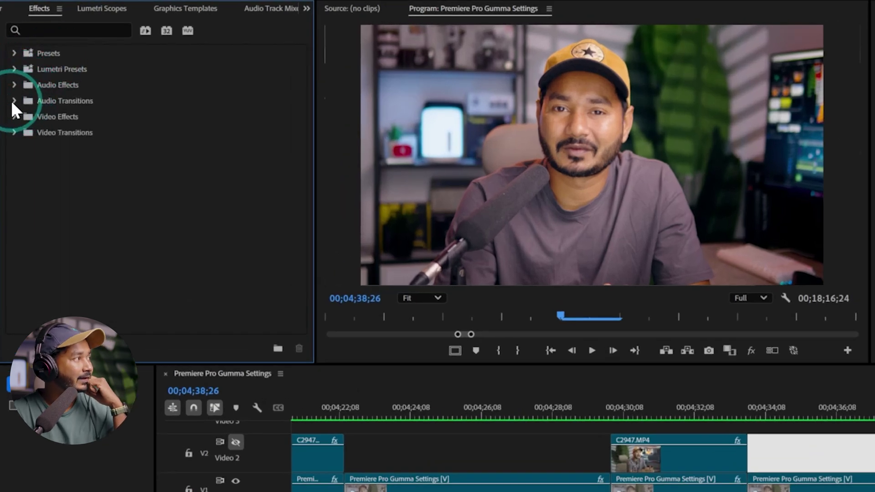
pyautogui.click(20, 83)
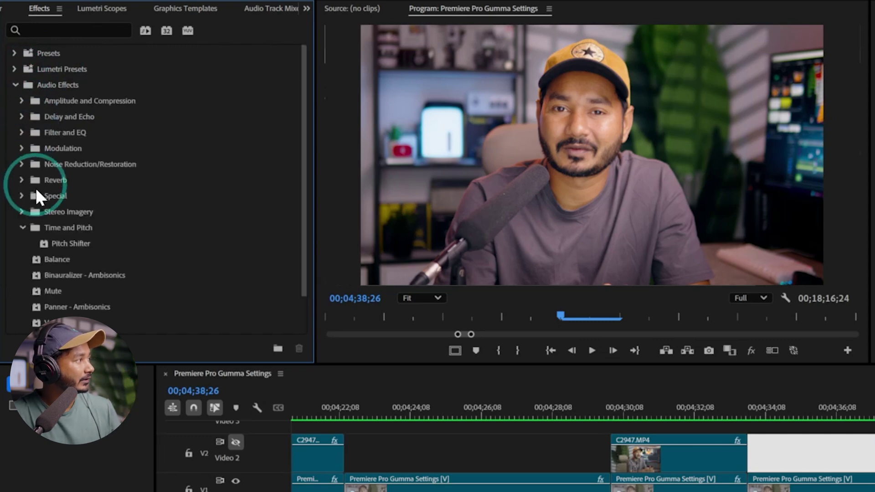
pyautogui.click(22, 131)
pyautogui.scroll(-2, 147, 182)
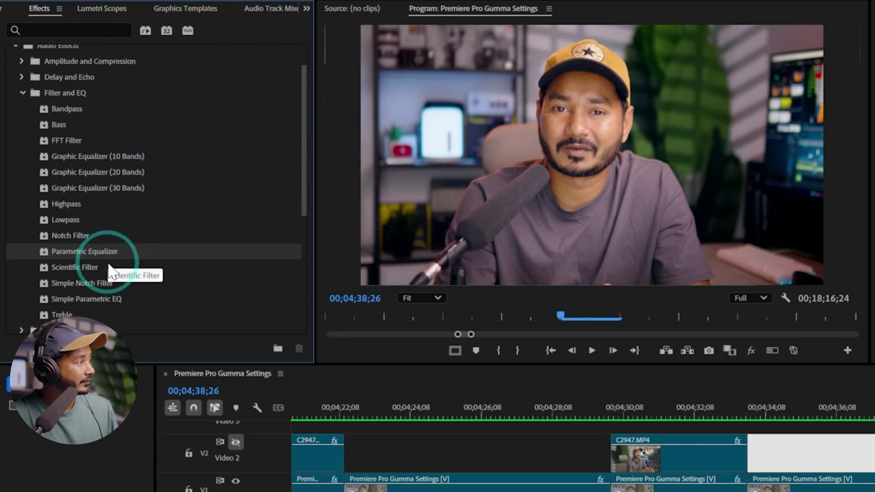
pyautogui.click(86, 282)
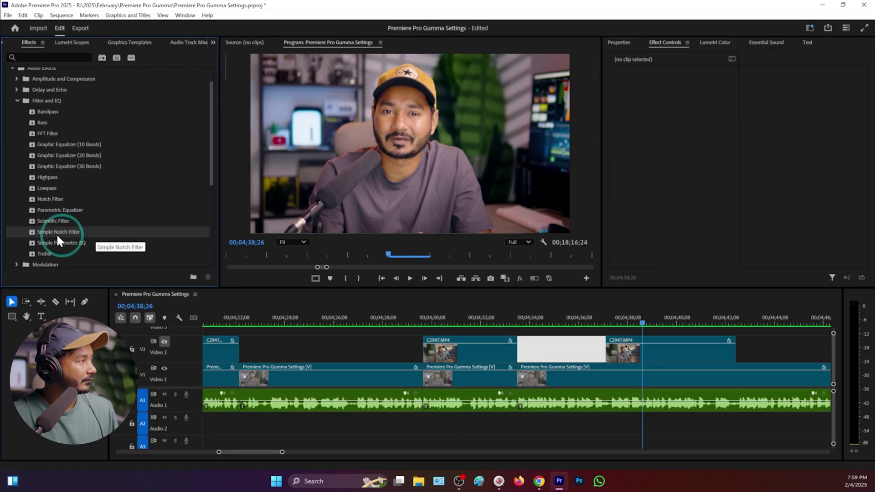
pyautogui.moveTo(57, 240); pyautogui.dragTo(618, 398)
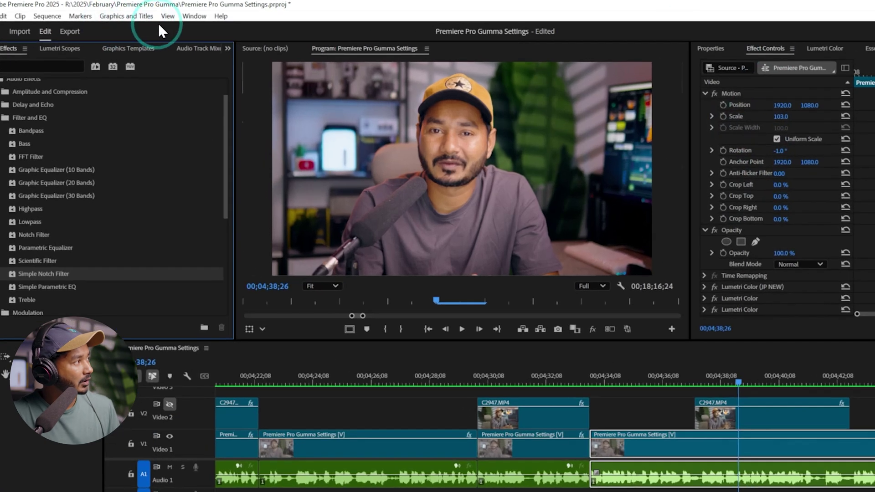
# - Scroll Effect Controls to the Simple Notch Filter entry showing Cutoff 1495.0 Hz and Q 2.6
pyautogui.click(185, 15)
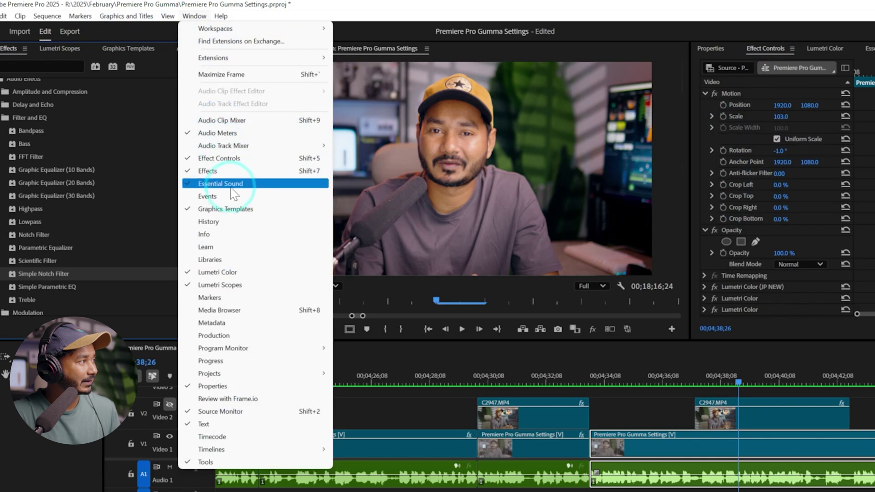
pyautogui.click(236, 160)
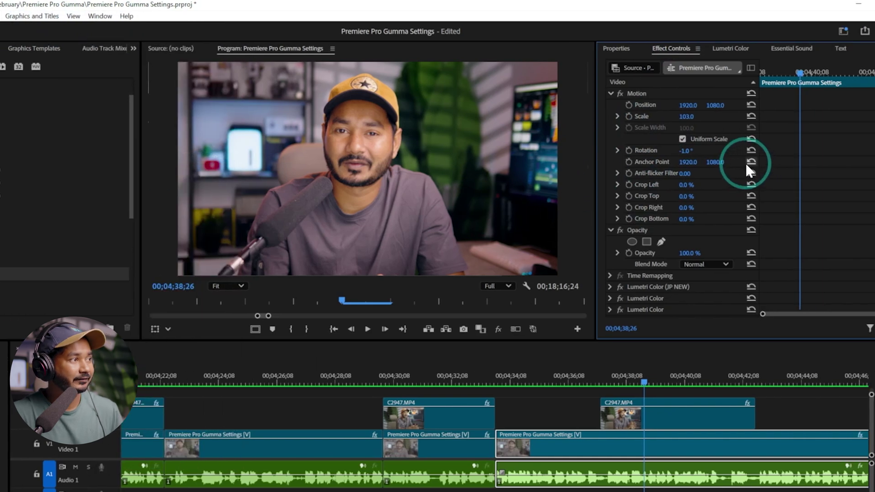
pyautogui.scroll(-3, 763, 167)
pyautogui.scroll(-2, 669, 255)
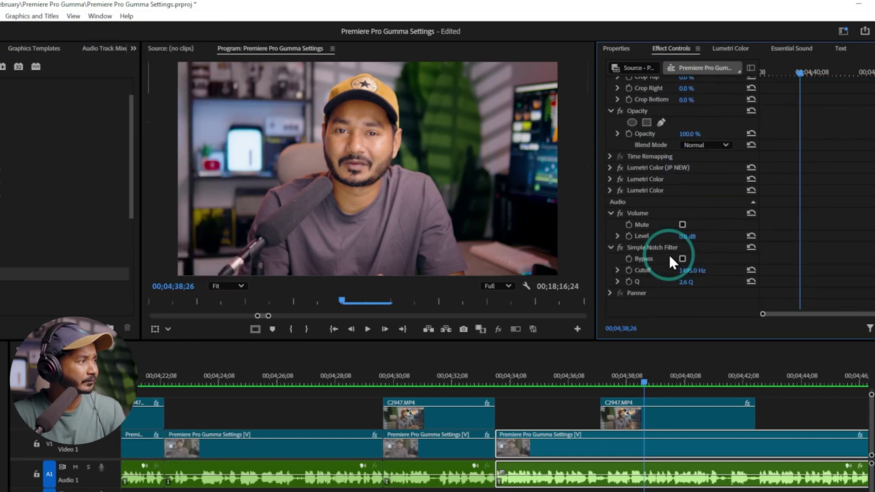
pyautogui.click(658, 230)
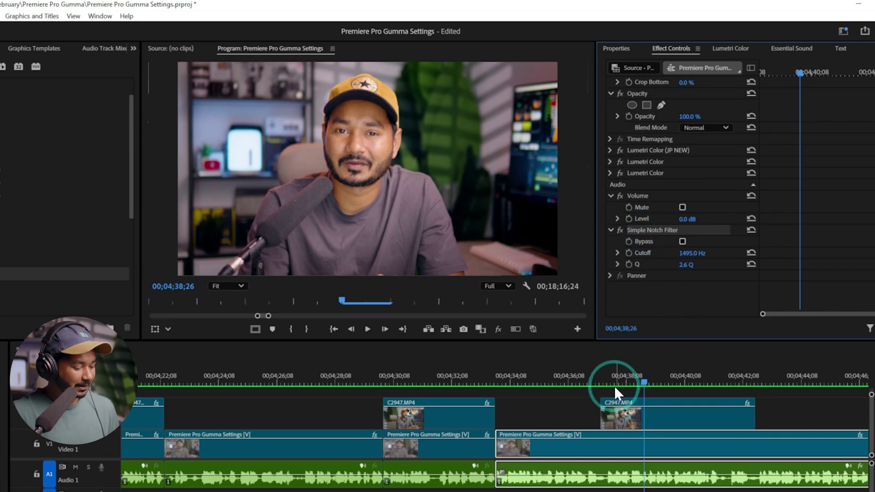
# - Play the clip while scrubbing the notch cutoff and lowering Q to audition the filter
pyautogui.click(538, 379)
pyautogui.press('space')
pyautogui.moveTo(692, 253); pyautogui.dragTo(697, 270)
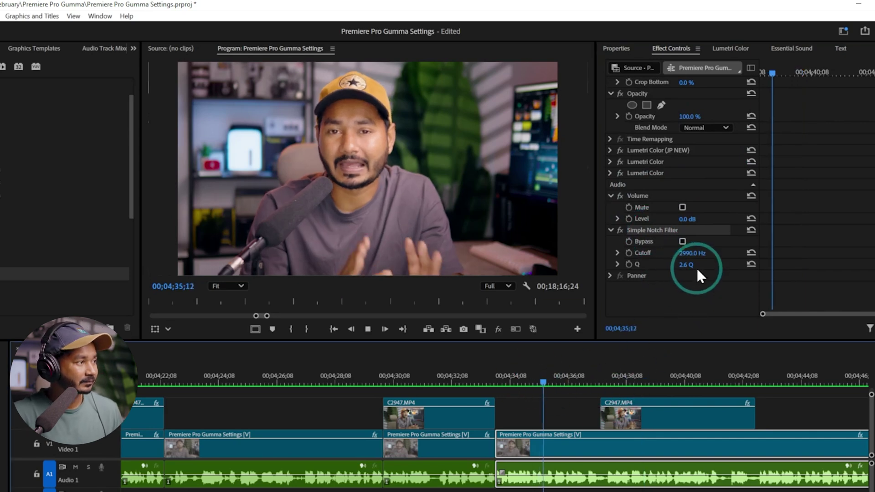
pyautogui.press('space')
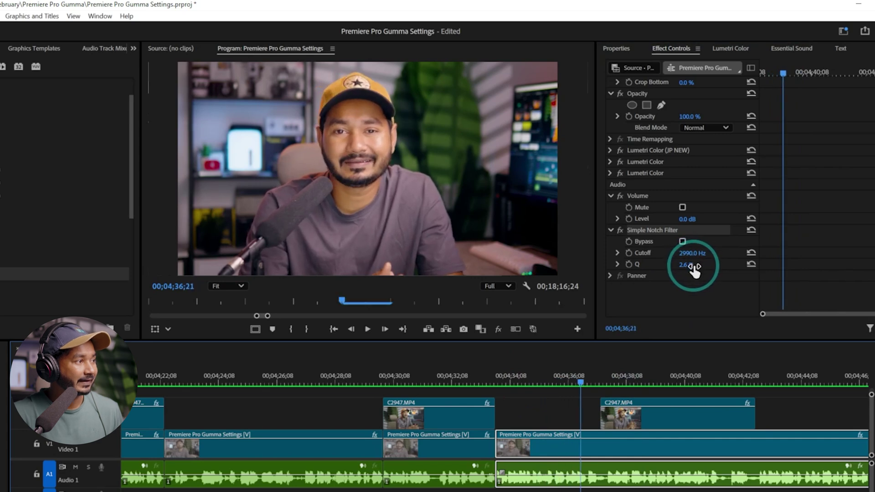
pyautogui.moveTo(672, 270); pyautogui.dragTo(641, 271)
pyautogui.press('space')
pyautogui.moveTo(691, 258)
pyautogui.mouseDown()
pyautogui.moveTo(684, 252)
pyautogui.moveTo(673, 260)
pyautogui.moveTo(683, 255)
pyautogui.mouseUp()
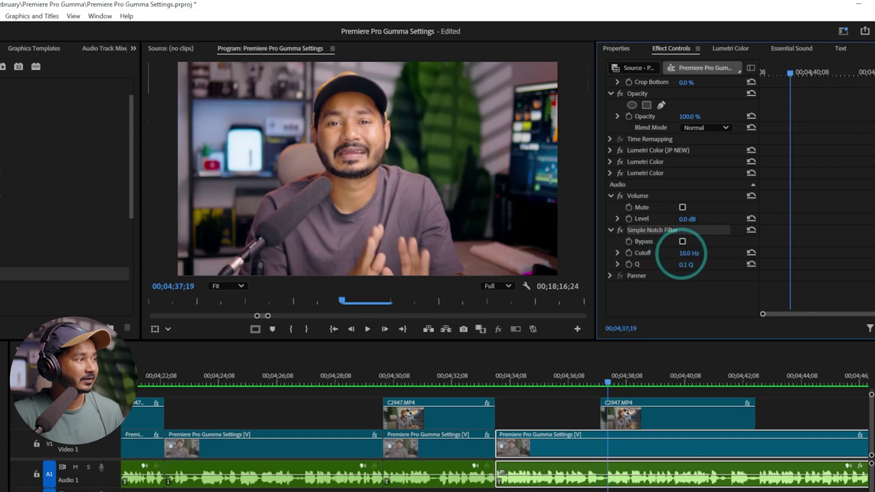
pyautogui.moveTo(693, 255)
pyautogui.mouseDown()
pyautogui.moveTo(752, 254)
pyautogui.moveTo(678, 256)
pyautogui.moveTo(680, 263)
pyautogui.mouseUp()
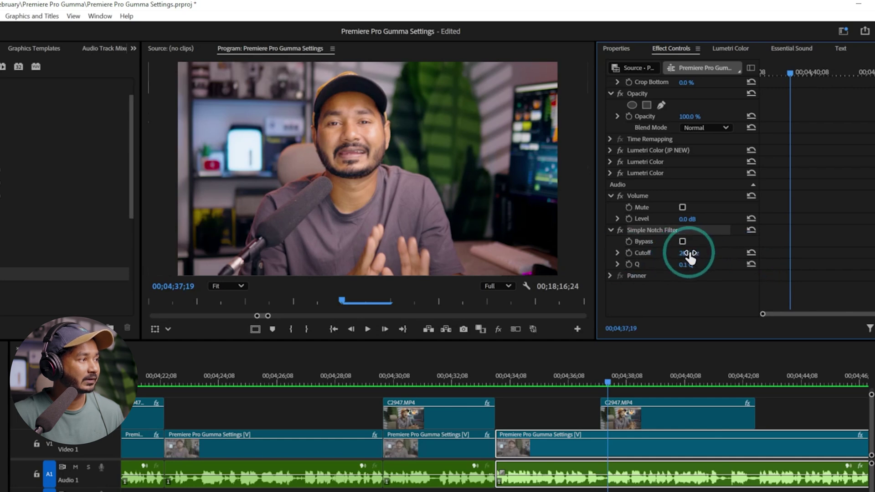
# - Set the notch cutoff to 200 Hz and replay the clip to hear it
pyautogui.click(693, 253)
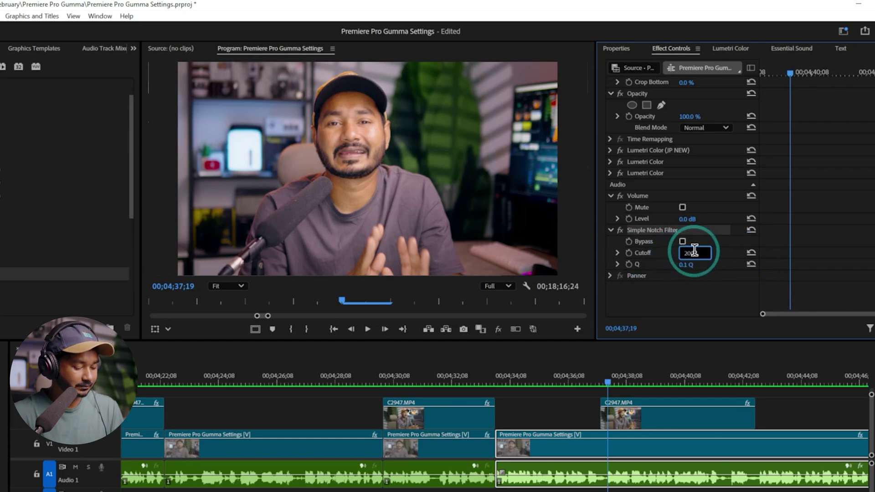
pyautogui.write('200')
pyautogui.press('Return')
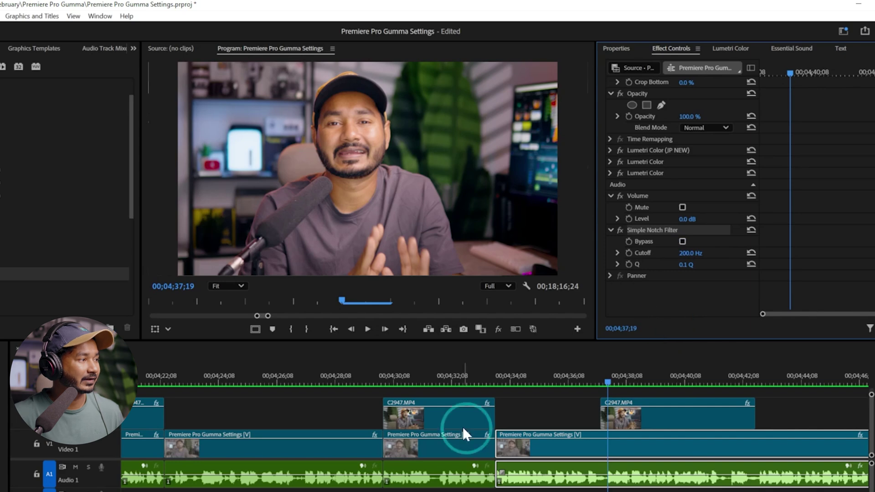
pyautogui.click(529, 379)
pyautogui.press('space')
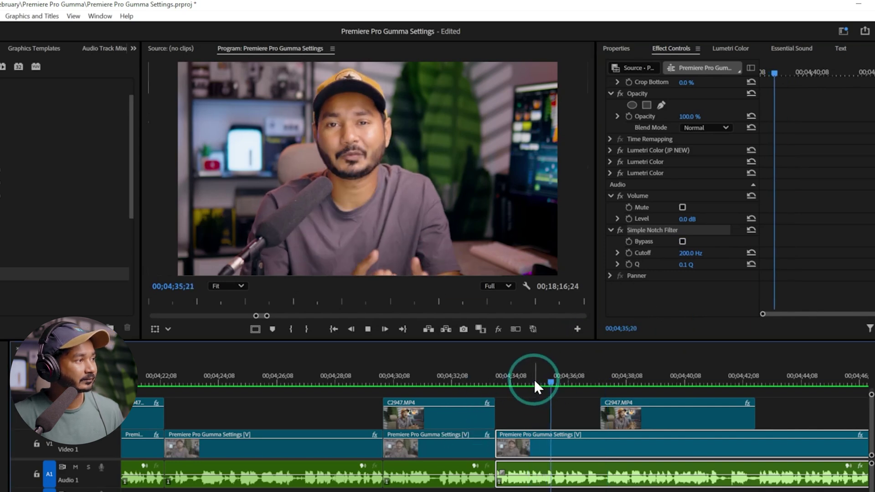
pyautogui.press('space')
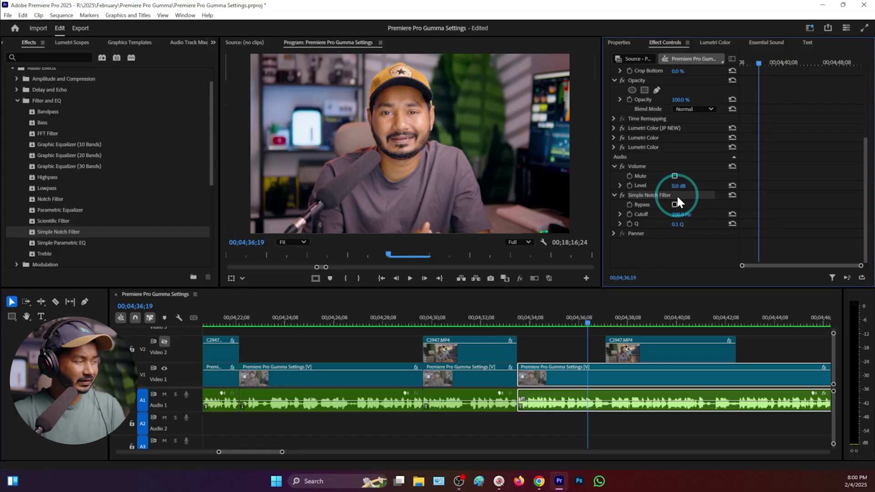
# - Collapse the Panner settings and select Parametric Equalizer in the Filter and EQ effects
pyautogui.click(676, 195)
pyautogui.click(102, 237)
pyautogui.click(66, 211)
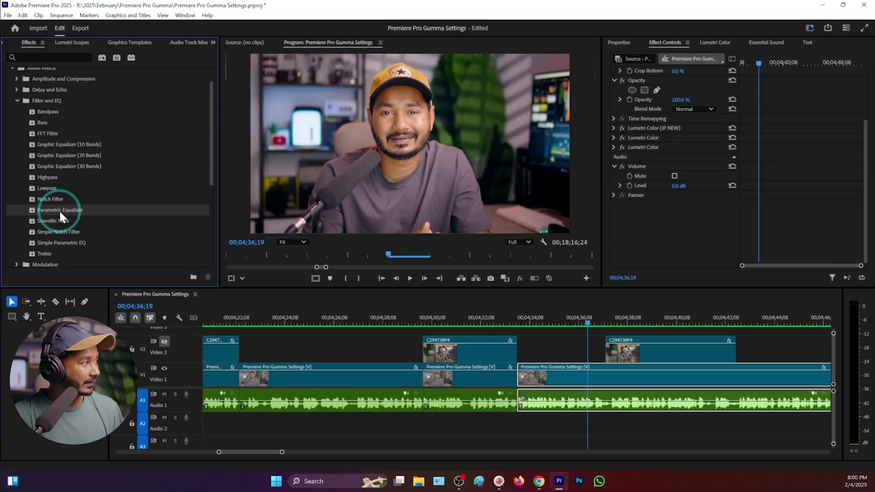
# - Apply Parametric Equalizer to the A1 clip and cut band 2 to a narrow -8.4 dB dip at 200 Hz
pyautogui.moveTo(61, 213); pyautogui.dragTo(652, 399)
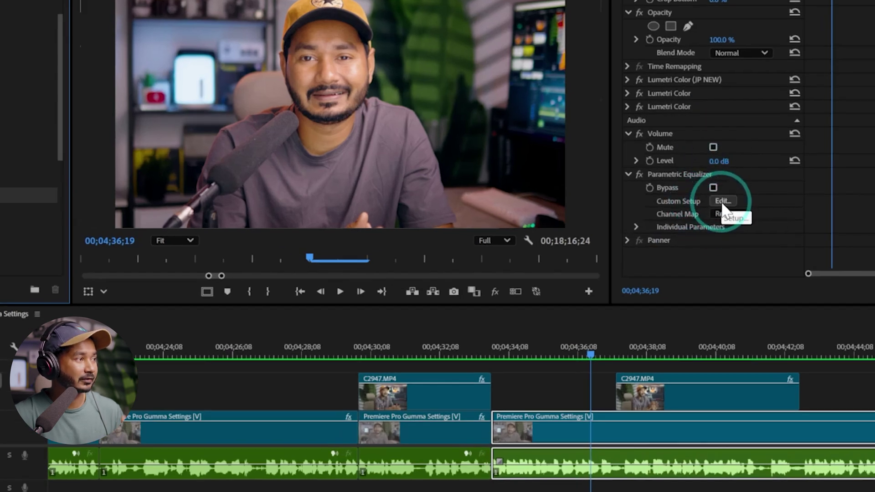
pyautogui.click(723, 202)
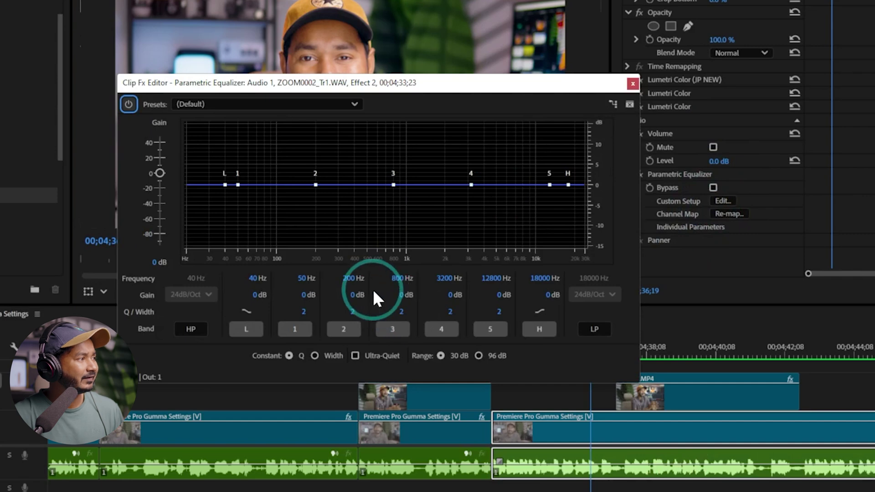
pyautogui.moveTo(354, 294); pyautogui.dragTo(317, 318)
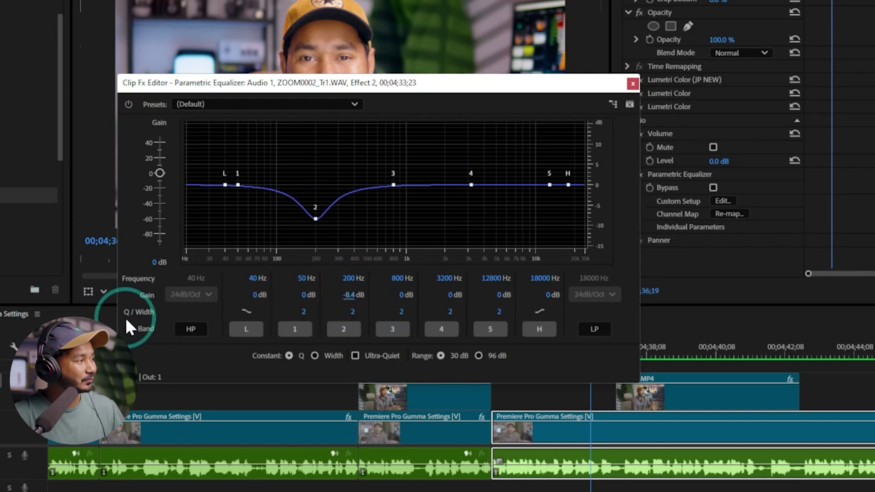
pyautogui.moveTo(351, 315); pyautogui.dragTo(383, 312)
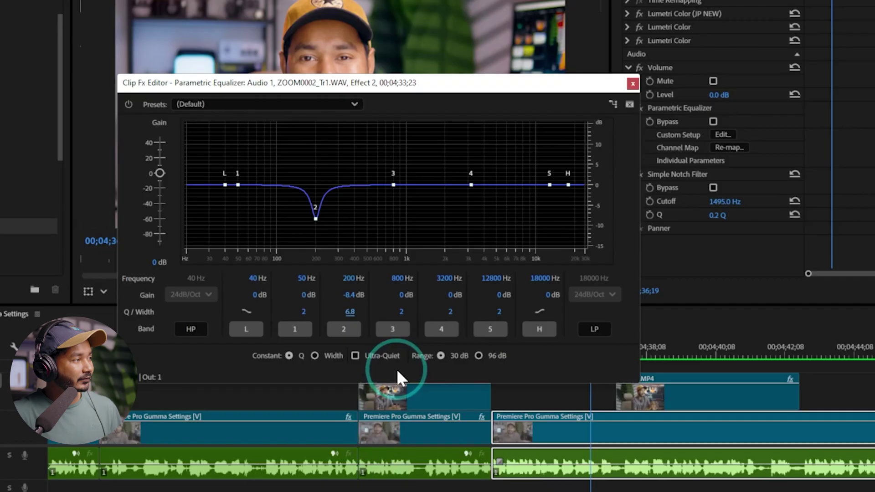
pyautogui.click(389, 301)
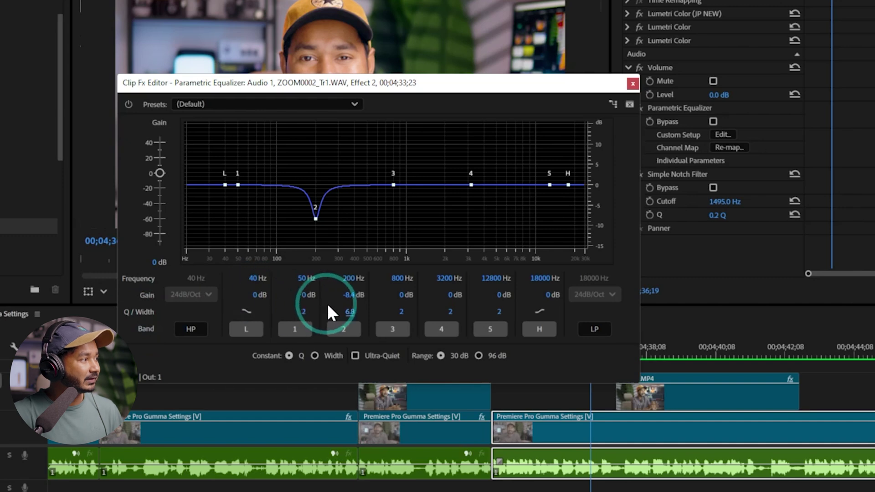
# - Narrow the band 2 notch, close the editor, delete Parametric Equalizer, and scrub notch Q to 2.2
pyautogui.moveTo(350, 311); pyautogui.dragTo(583, 348)
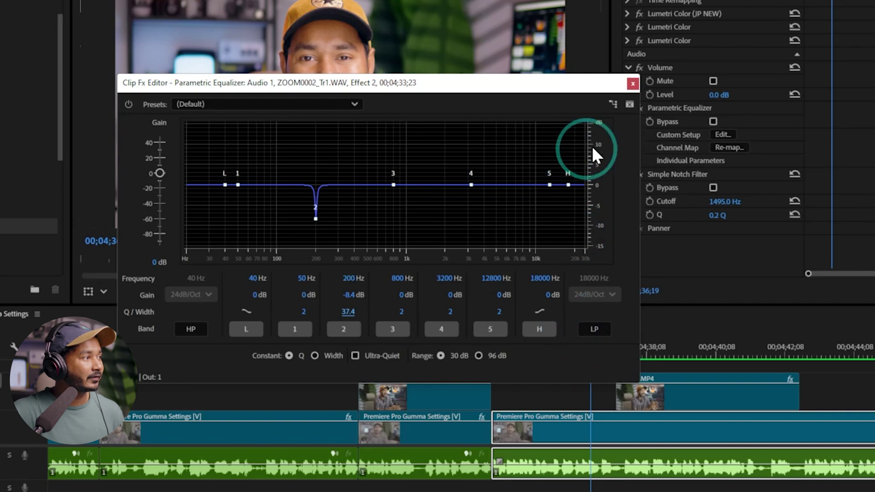
pyautogui.click(634, 84)
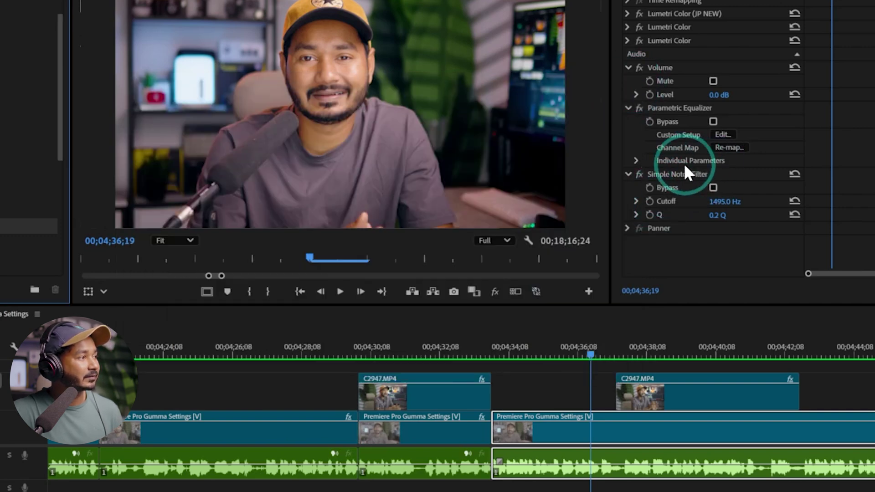
pyautogui.click(676, 108)
pyautogui.press('Delete')
pyautogui.click(755, 241)
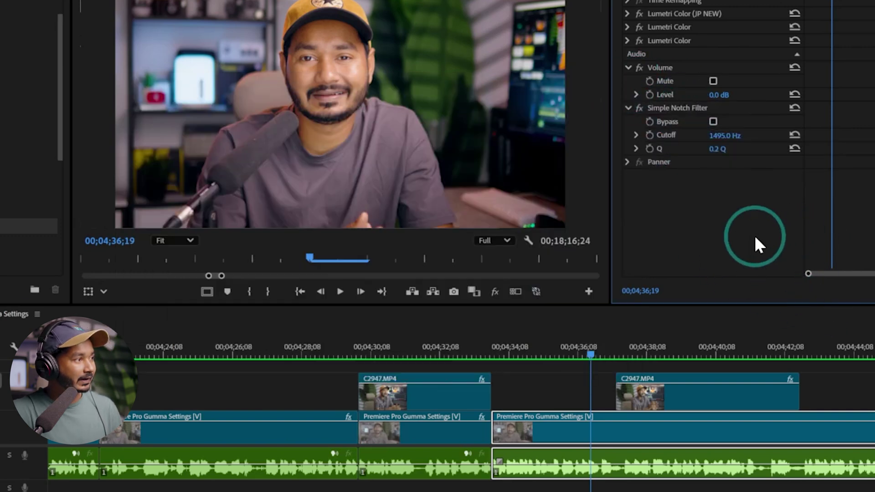
pyautogui.moveTo(724, 153)
pyautogui.mouseDown()
pyautogui.moveTo(862, 159)
pyautogui.moveTo(724, 149)
pyautogui.mouseUp()
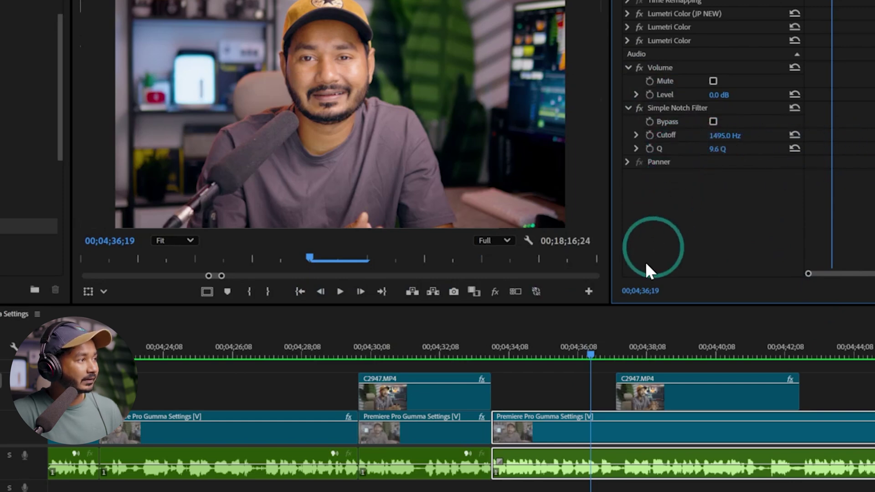
# - Audition the notch at 2990 Hz cutoff and Q 0.1, then disable the Simple Notch Filter
pyautogui.click(549, 356)
pyautogui.press('space')
pyautogui.moveTo(710, 252)
pyautogui.mouseDown()
pyautogui.moveTo(739, 193)
pyautogui.moveTo(740, 165)
pyautogui.mouseUp()
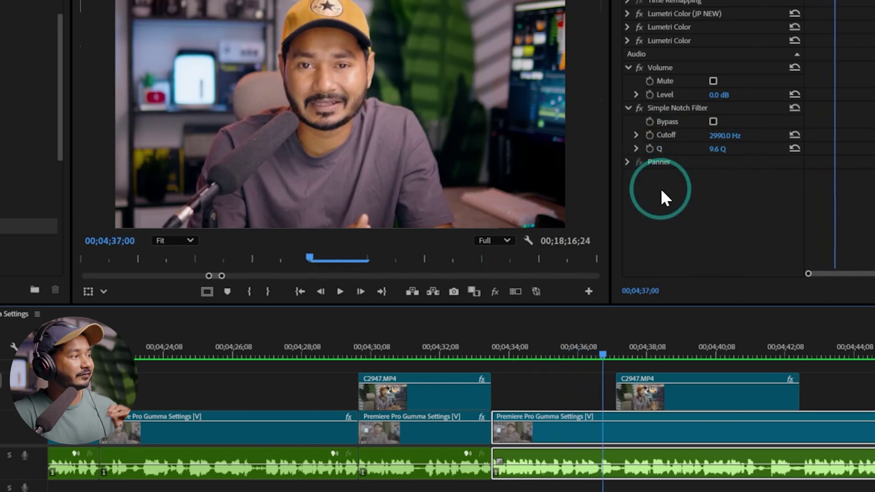
pyautogui.moveTo(714, 153); pyautogui.dragTo(697, 146)
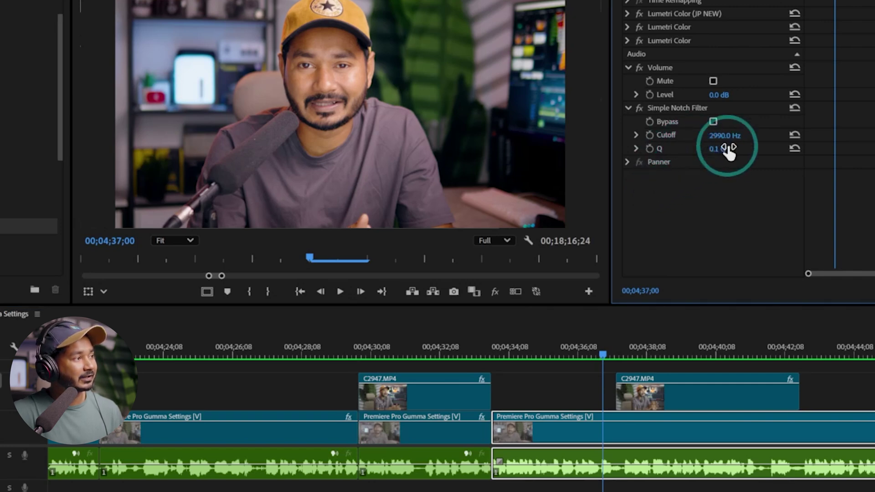
pyautogui.click(546, 347)
pyautogui.press('space')
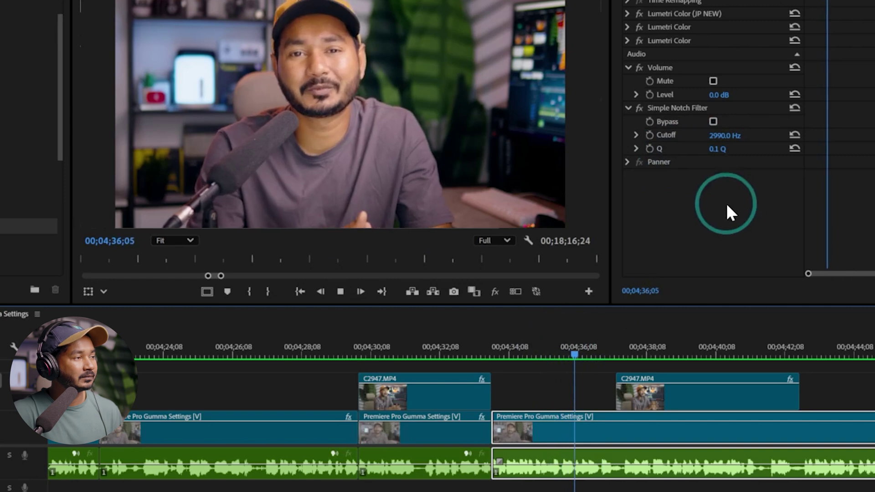
pyautogui.press('space')
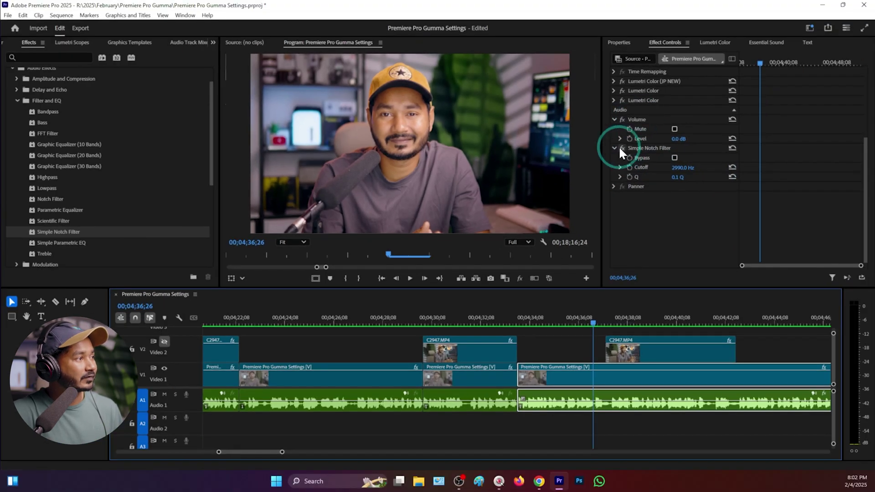
pyautogui.click(621, 149)
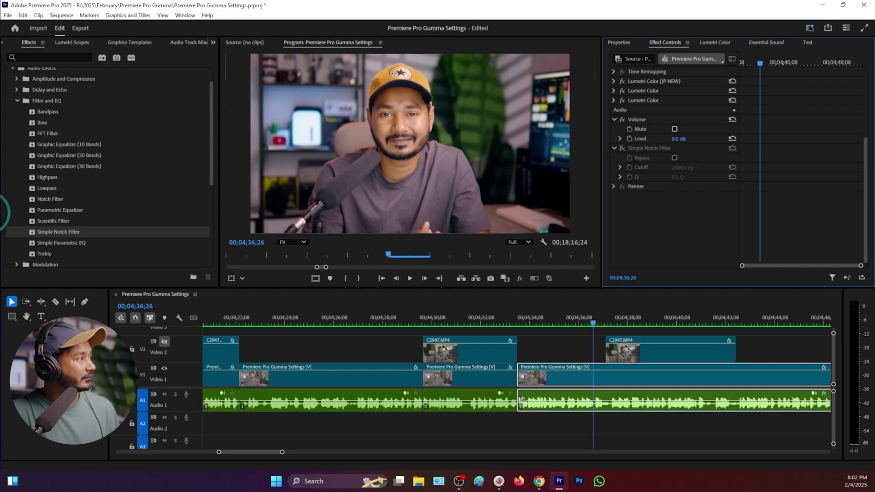
# - Apply Parametric Equalizer to the A1 clip again and bring up its band editor
pyautogui.click(58, 210)
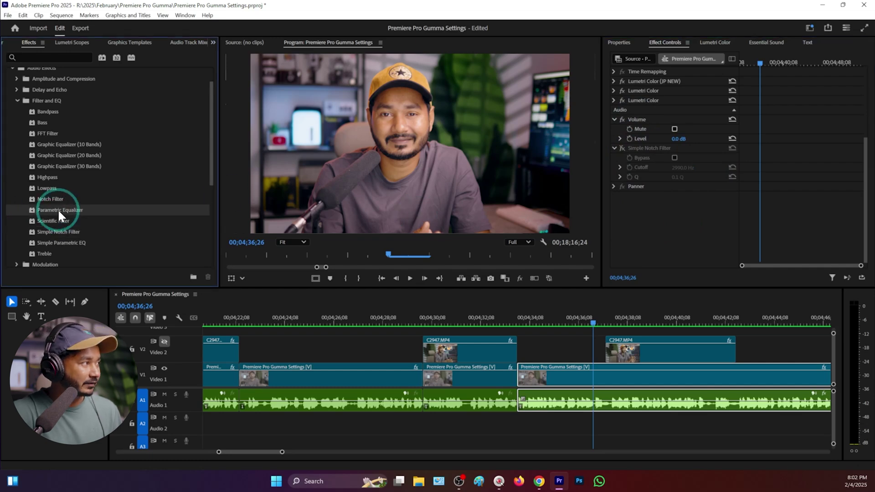
pyautogui.moveTo(254, 259); pyautogui.dragTo(624, 414)
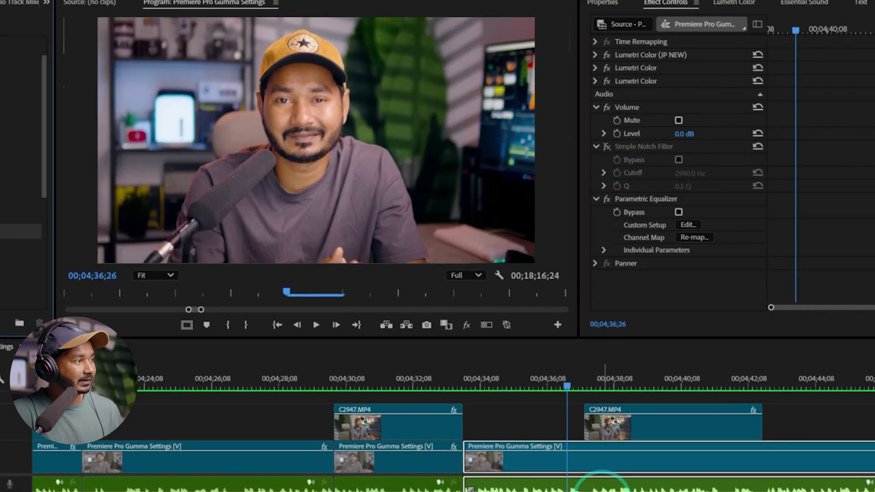
pyautogui.click(686, 225)
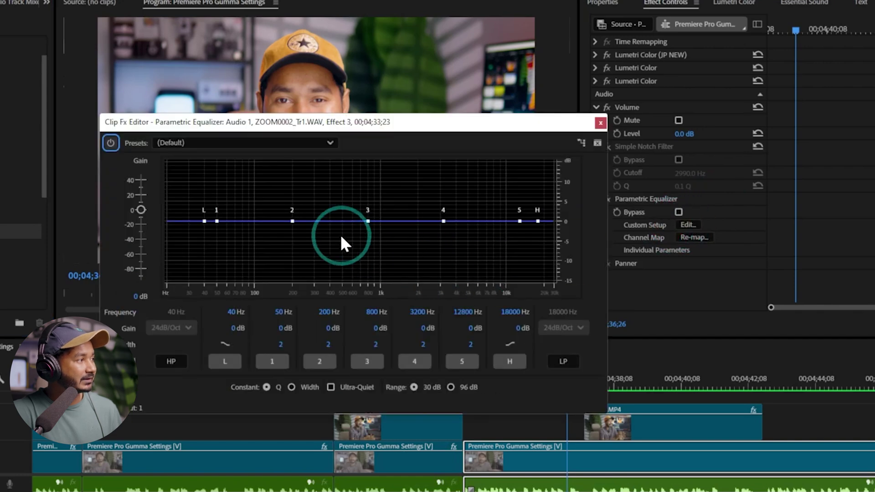
# - Pull band 2 into a -9.8 dB notch with width 13.1 and set its frequency to 200 Hz
pyautogui.moveTo(299, 221); pyautogui.dragTo(306, 263)
pyautogui.moveTo(336, 343); pyautogui.dragTo(393, 338)
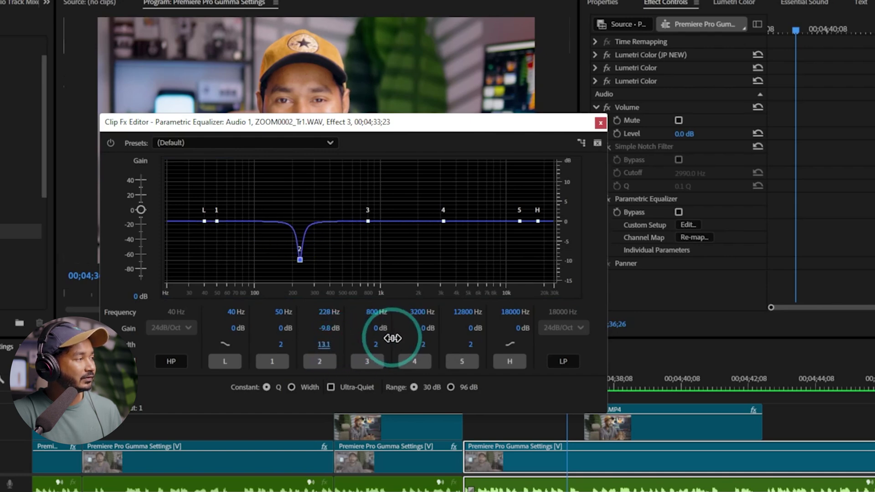
pyautogui.click(331, 312)
pyautogui.moveTo(324, 315)
pyautogui.mouseDown()
pyautogui.moveTo(284, 312)
pyautogui.moveTo(329, 319)
pyautogui.moveTo(317, 324)
pyautogui.mouseUp()
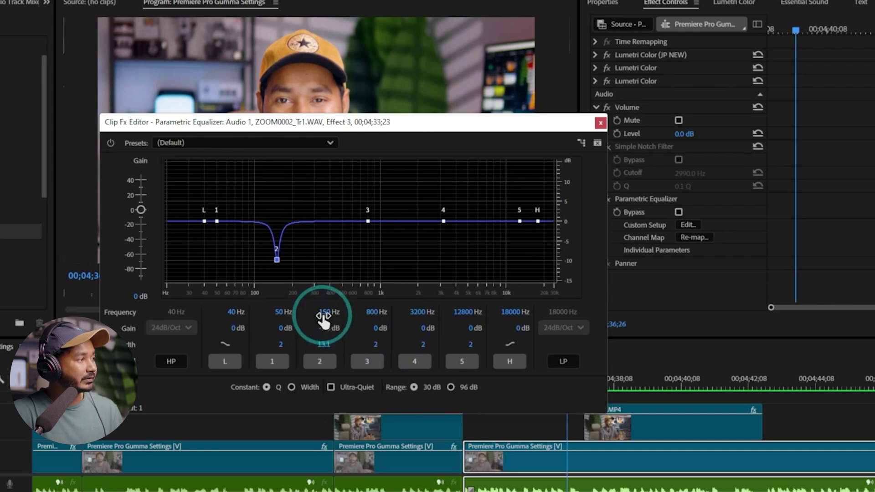
pyautogui.click(325, 318)
pyautogui.write('200')
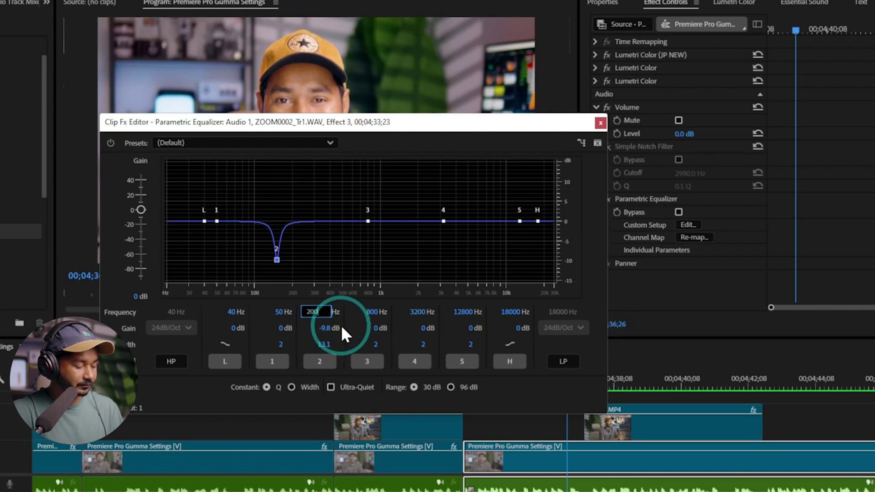
pyautogui.press('Return')
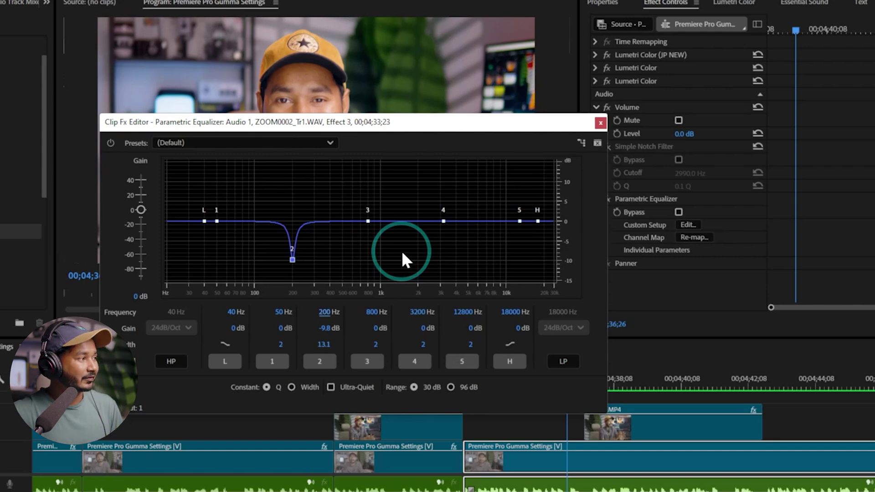
# - Scrub band 2's Q/Width until it reads 66.8, then close the Clip Fx Editor
pyautogui.moveTo(324, 345); pyautogui.dragTo(610, 324)
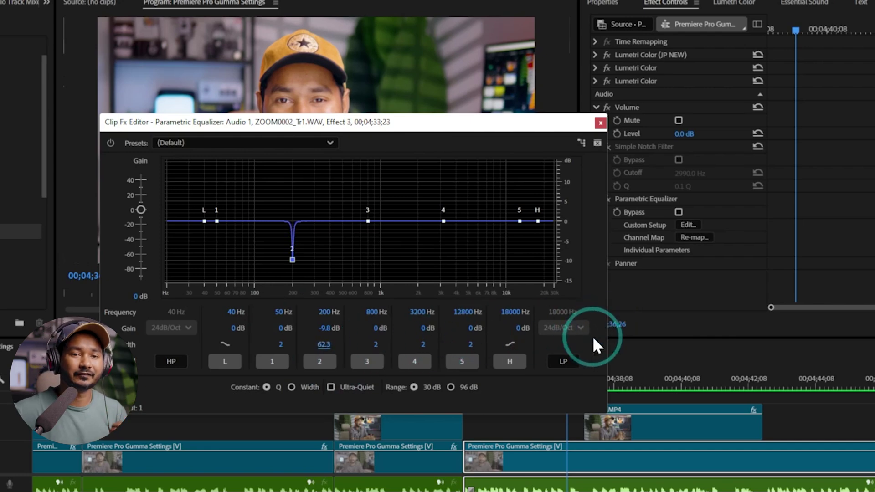
pyautogui.moveTo(331, 341); pyautogui.dragTo(872, 283)
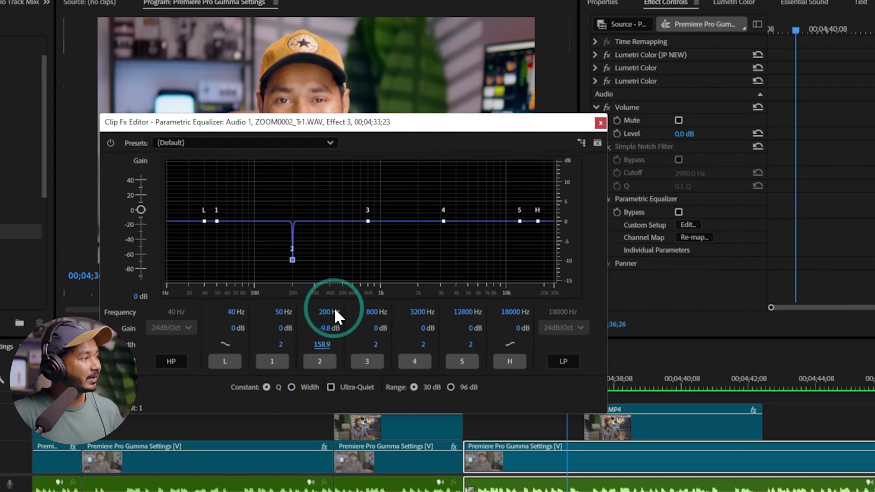
pyautogui.moveTo(325, 339); pyautogui.dragTo(91, 360)
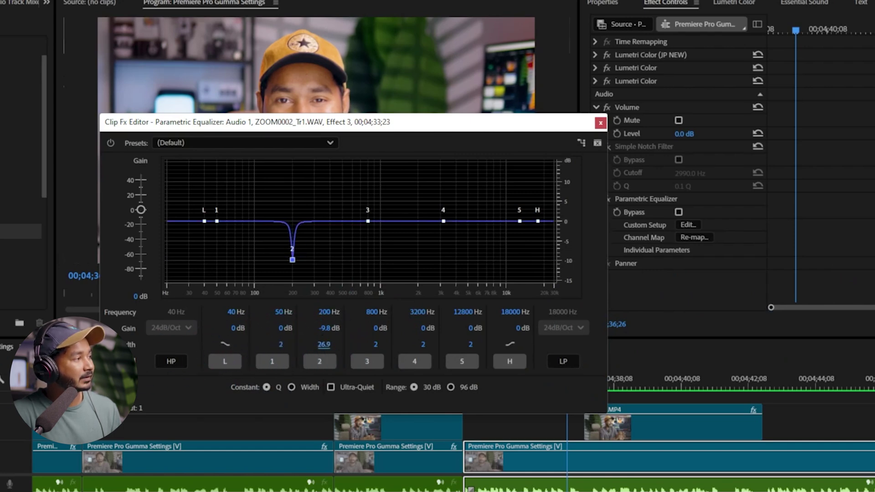
pyautogui.moveTo(91, 360); pyautogui.dragTo(68, 362)
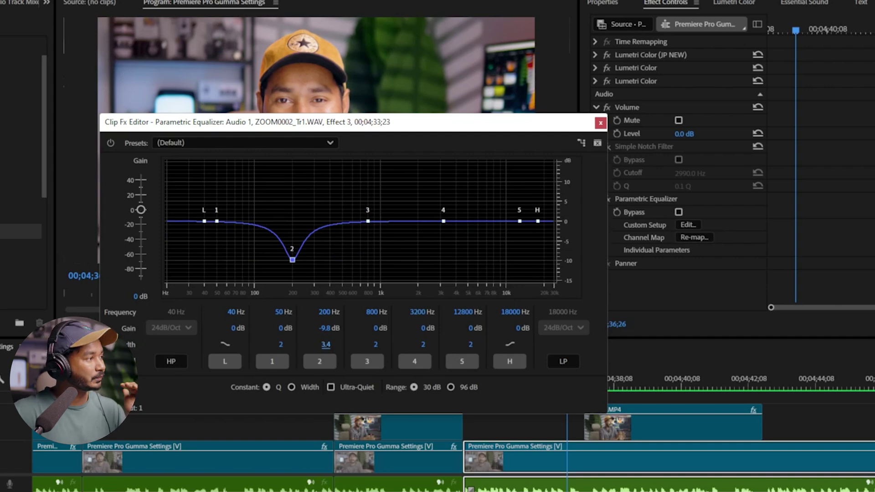
pyautogui.moveTo(68, 362); pyautogui.dragTo(430, 348)
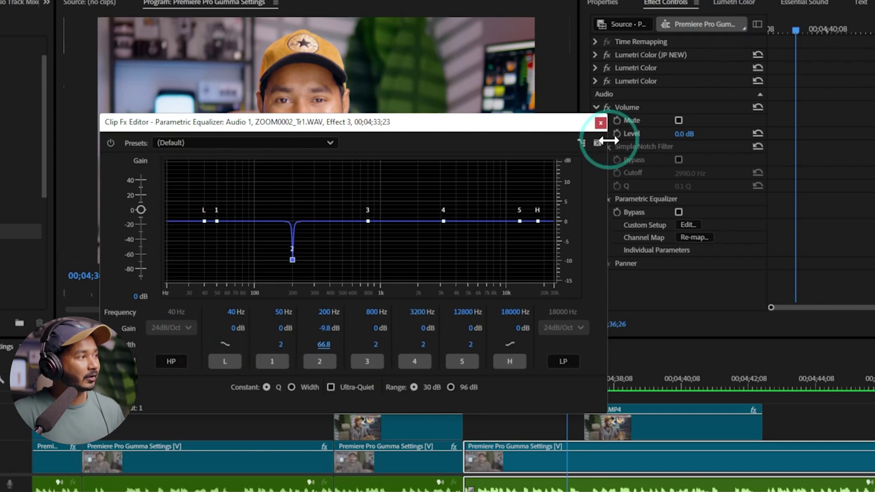
pyautogui.click(601, 122)
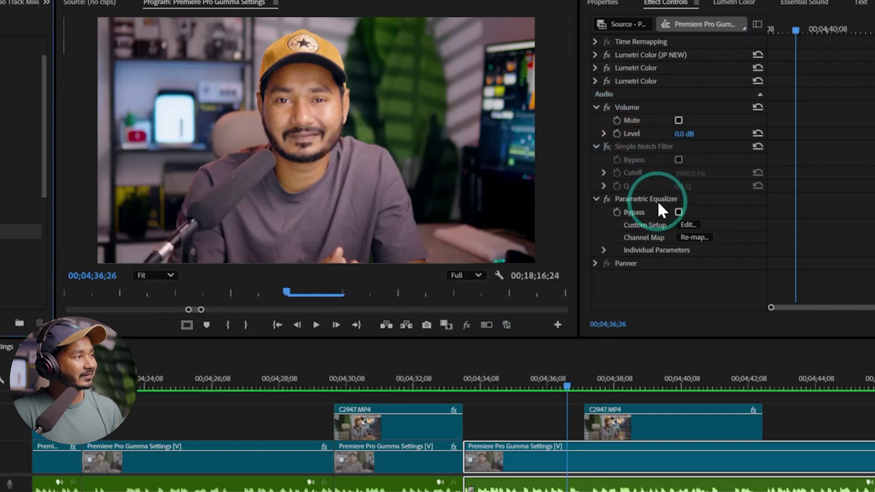
# - Add a Simple Notch Filter to the Audio 1 clip, at its default 1495 Hz cutoff and Q 2.6
pyautogui.click(658, 201)
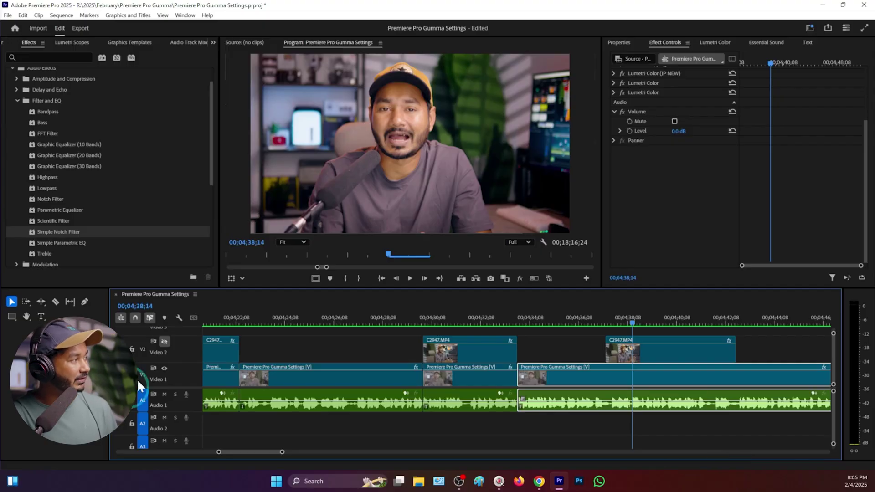
pyautogui.click(53, 232)
pyautogui.moveTo(53, 233); pyautogui.dragTo(659, 407)
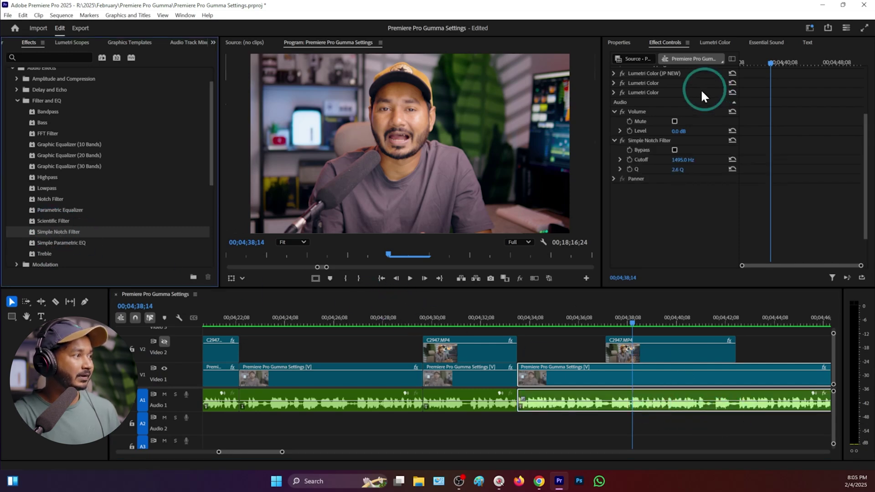
# - Tune the Simple Notch Filter to a 400 Hz cutoff with Q 1.2
pyautogui.click(679, 160)
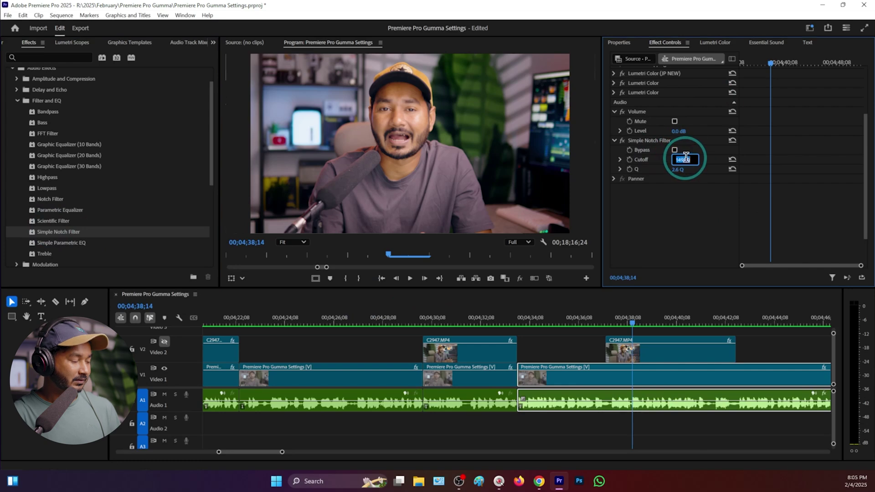
pyautogui.write('200')
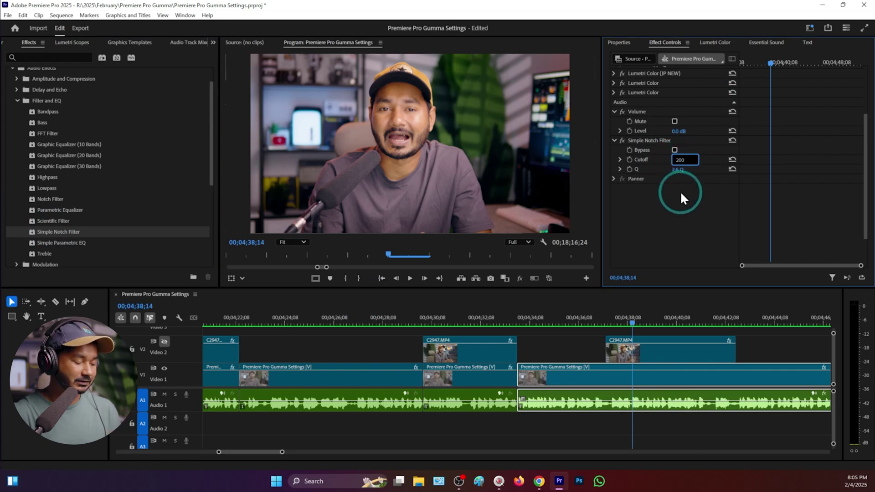
pyautogui.press('Return')
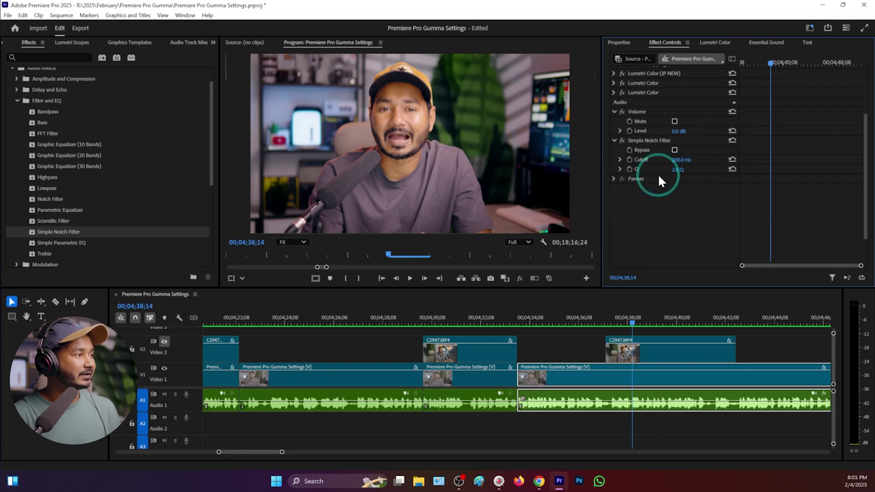
pyautogui.click(620, 170)
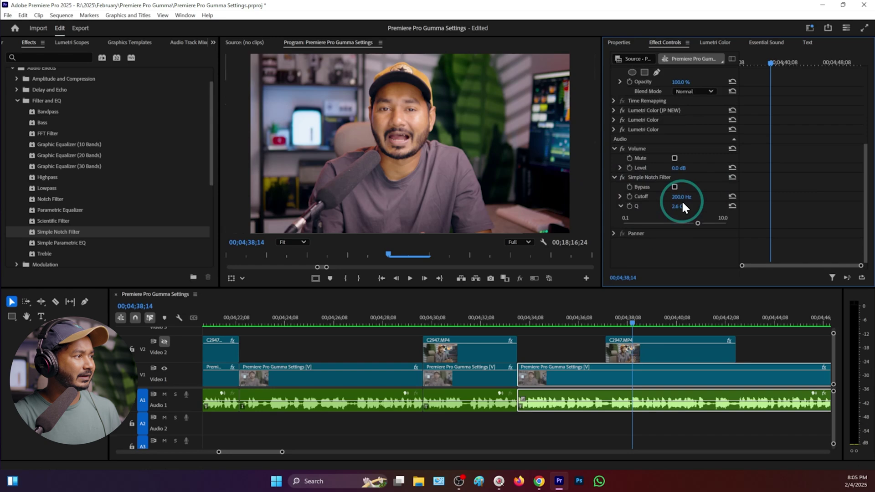
pyautogui.moveTo(673, 221); pyautogui.dragTo(681, 221)
# - Replay the clip and bypass the Simple Notch Filter to compare the sound
pyautogui.moveTo(557, 313); pyautogui.dragTo(540, 314)
pyautogui.press('space')
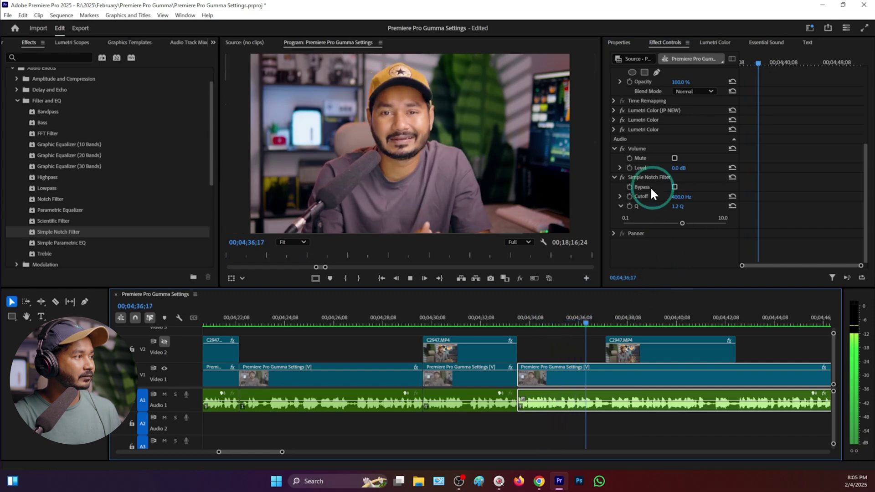
pyautogui.click(622, 177)
pyautogui.click(534, 315)
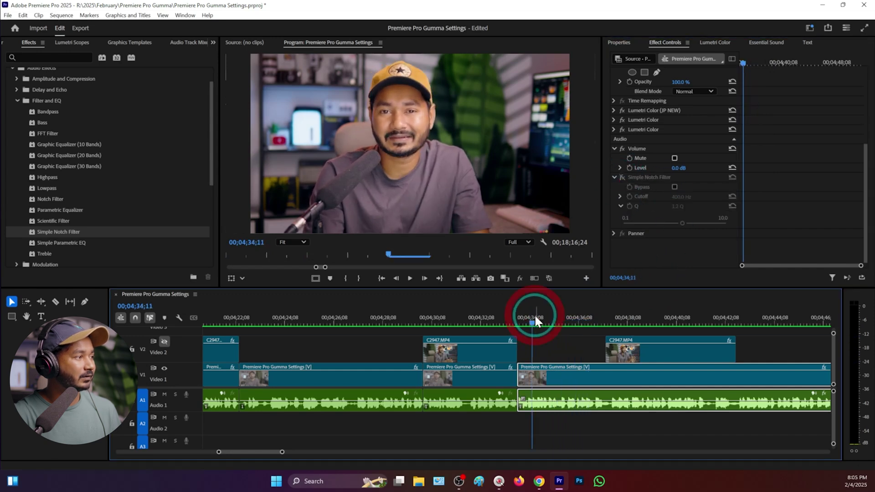
# - Play the clip and turn the 400 Hz, Q 1.2 Simple Notch Filter back on while listening
pyautogui.press('space')
pyautogui.click(622, 178)
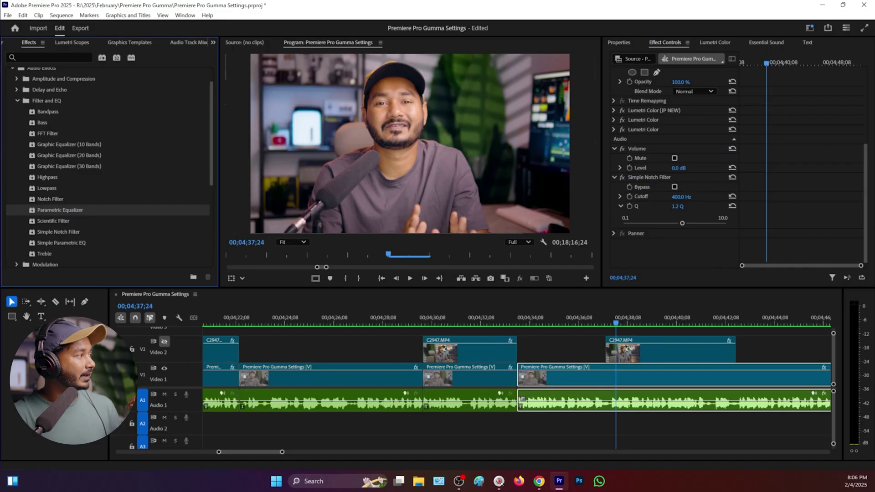
# - Add a Parametric Equalizer whose band 3 cuts -11.8 dB at 901 Hz with Q 7.6
pyautogui.moveTo(77, 212); pyautogui.dragTo(640, 397)
pyautogui.scroll(-1, 688, 251)
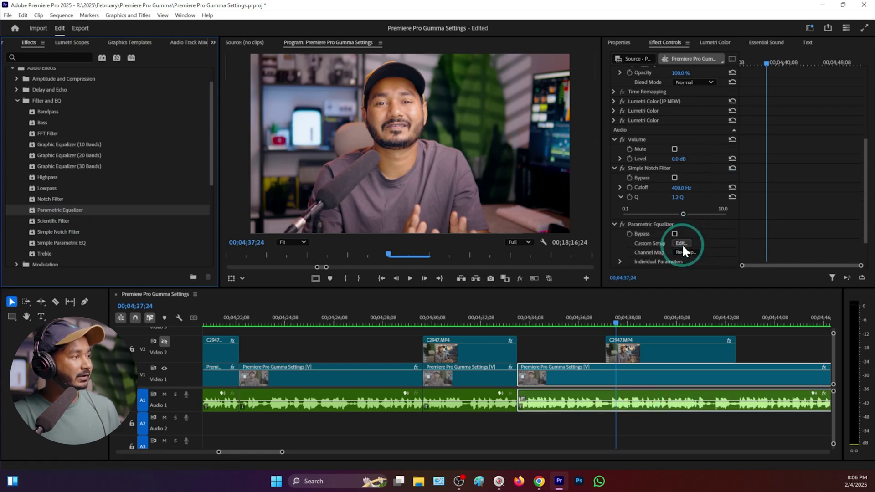
pyautogui.click(682, 245)
pyautogui.moveTo(446, 203); pyautogui.dragTo(452, 237)
pyautogui.moveTo(452, 293); pyautogui.dragTo(479, 289)
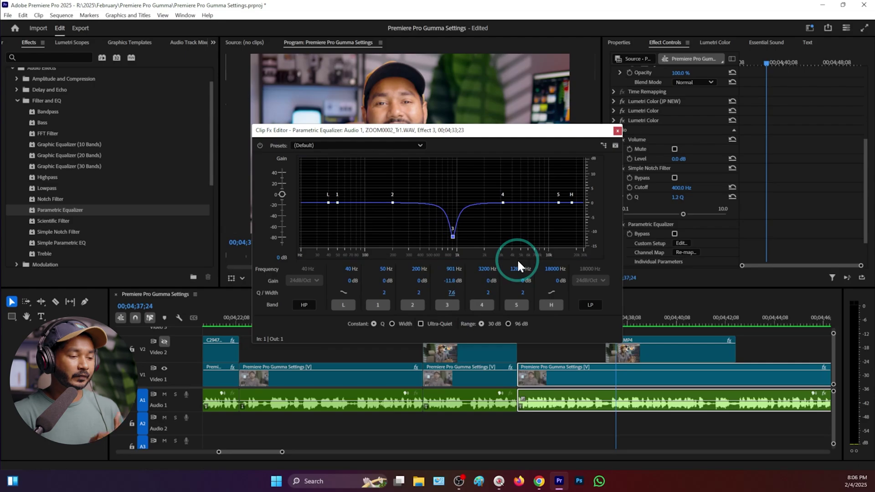